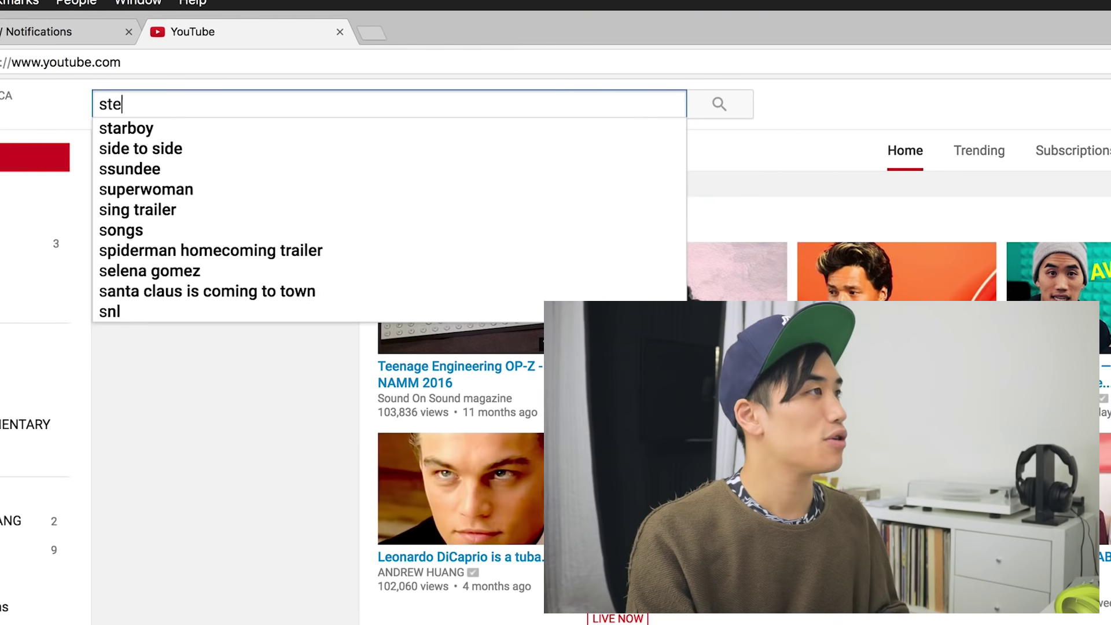
Search YouTube for 'steve urk' and open the 'Steve urkle snap chat' video
text(ve urk)
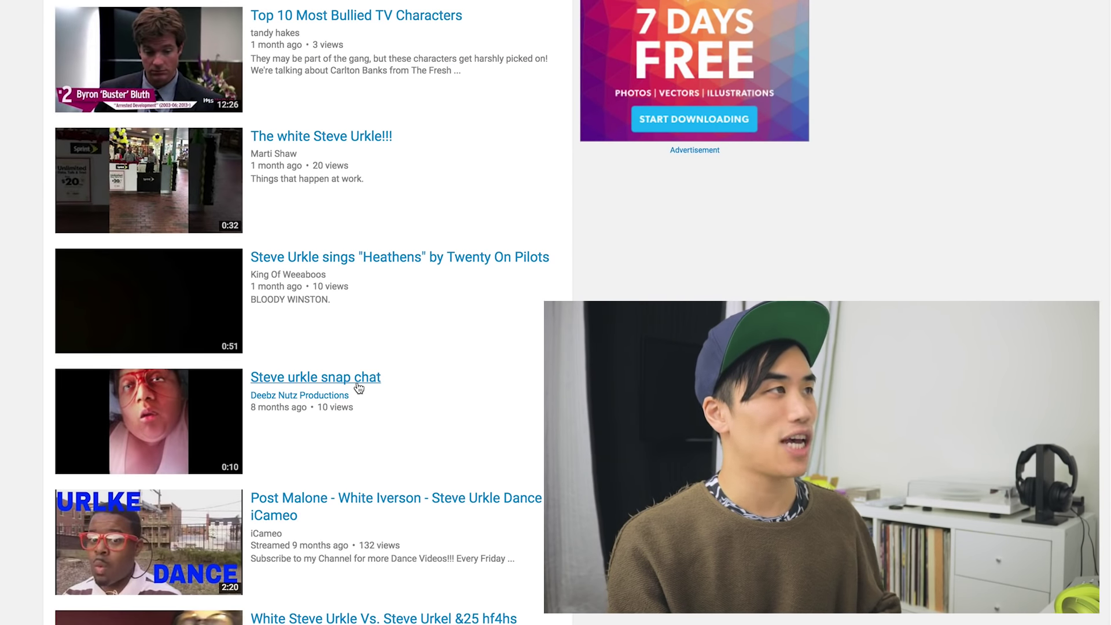
click(358, 388)
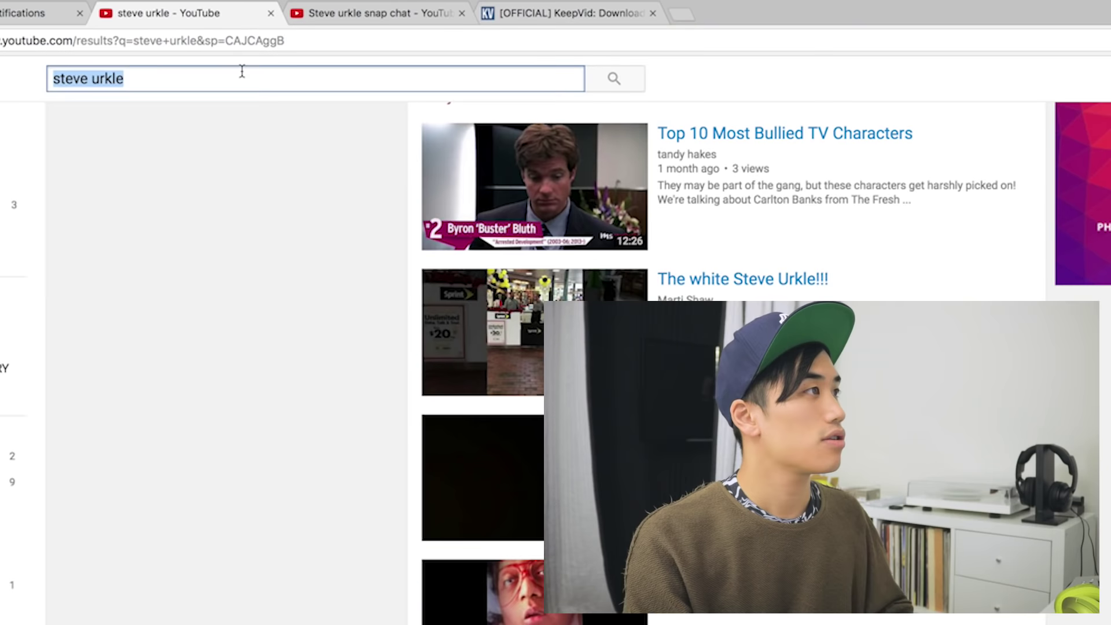
Search 'surf boards', play the Atomik-Panda MiniFish clip, pause it, and expand its description
text(surf boards)
key(Return)
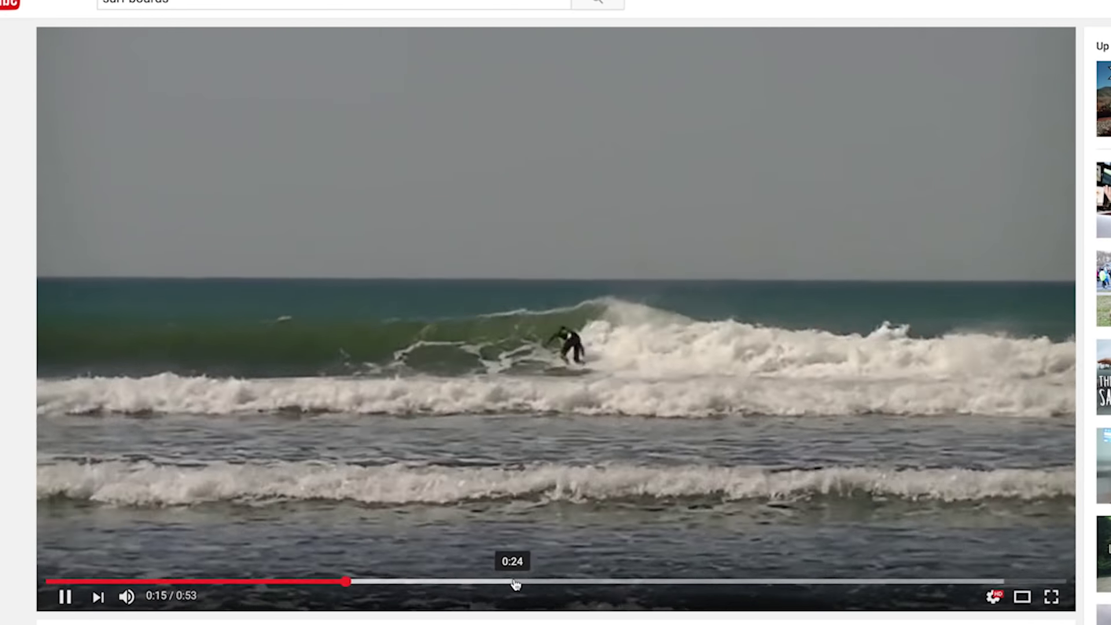
click(513, 580)
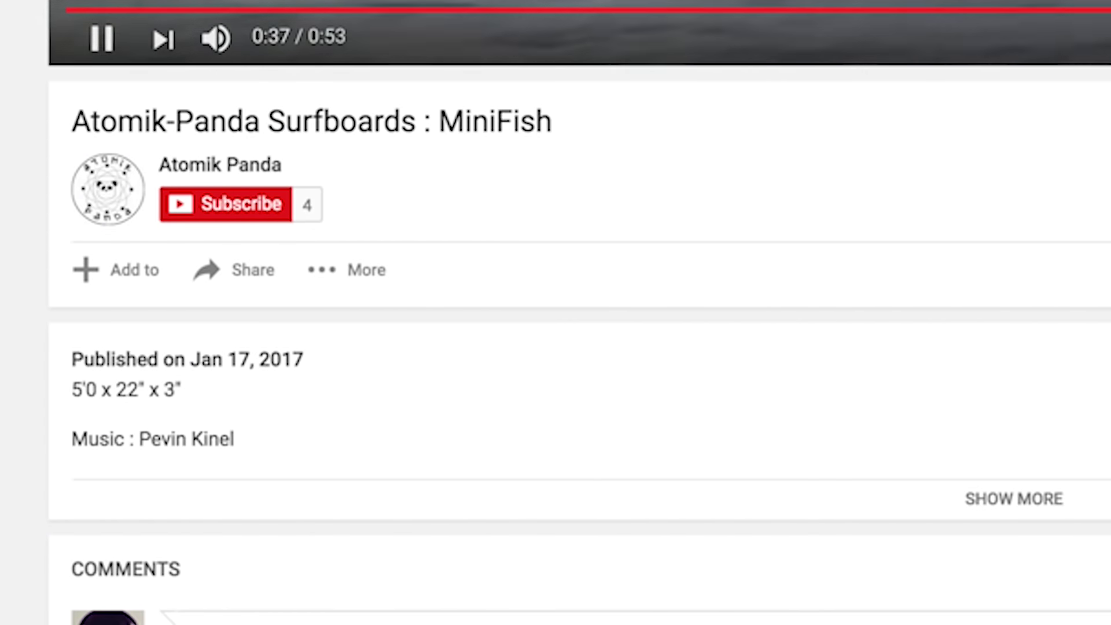
key(space)
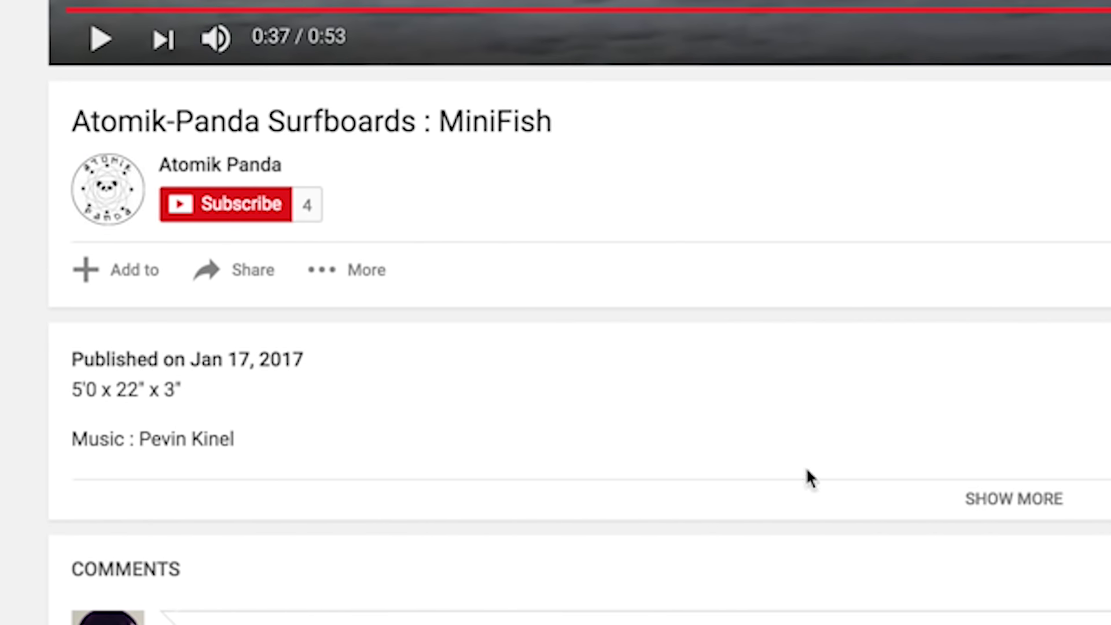
click(987, 504)
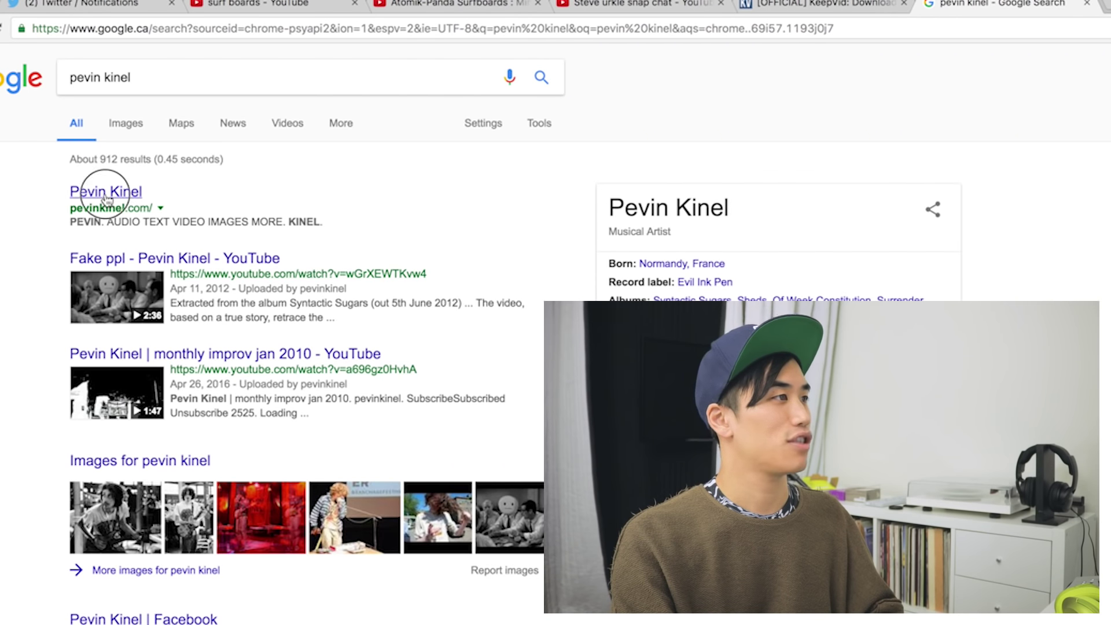
Open pevinkinel.com from the Google results and browse its images gallery
click(106, 194)
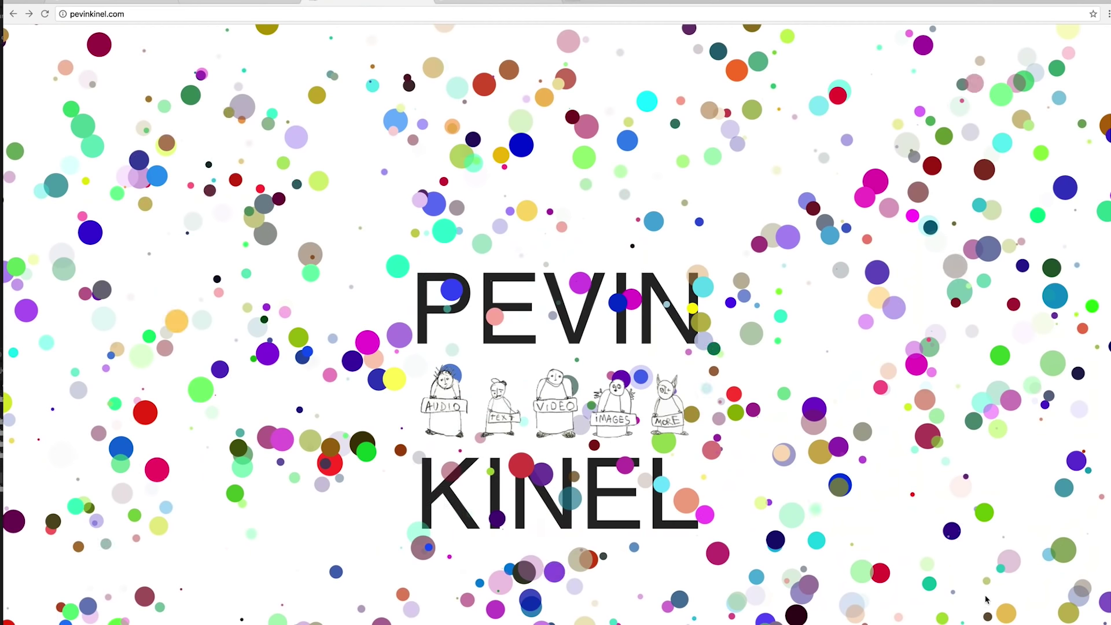
click(613, 421)
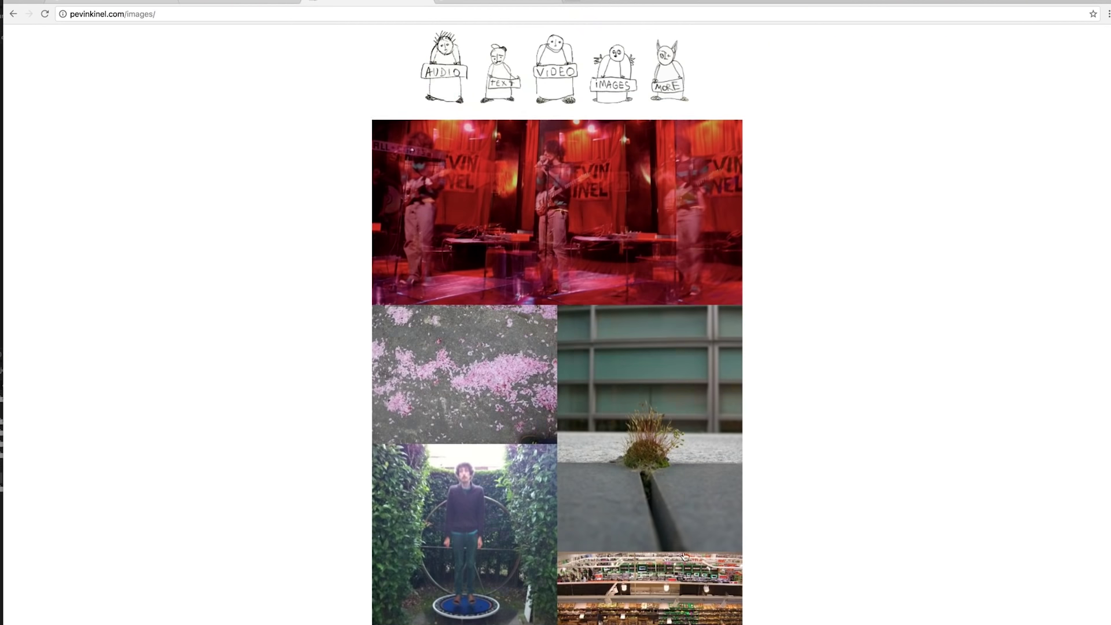
scroll(910, 428, down, 5)
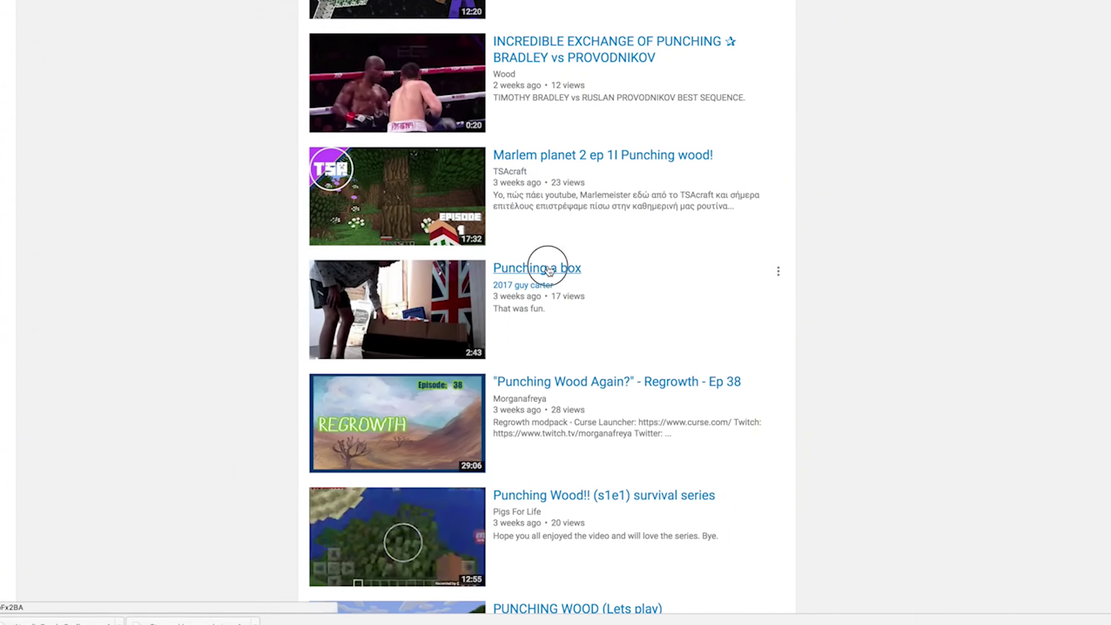
Open the Punching a box, how to get dimples, cocktail tutorial and Bigfoot Unboxing videos
click(548, 268)
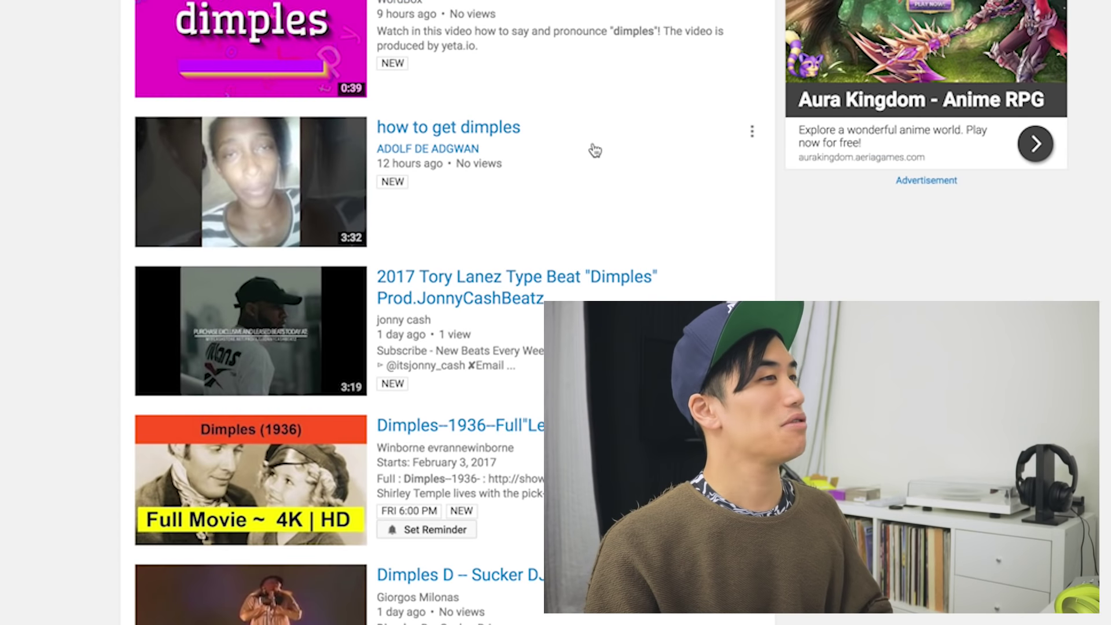
click(480, 132)
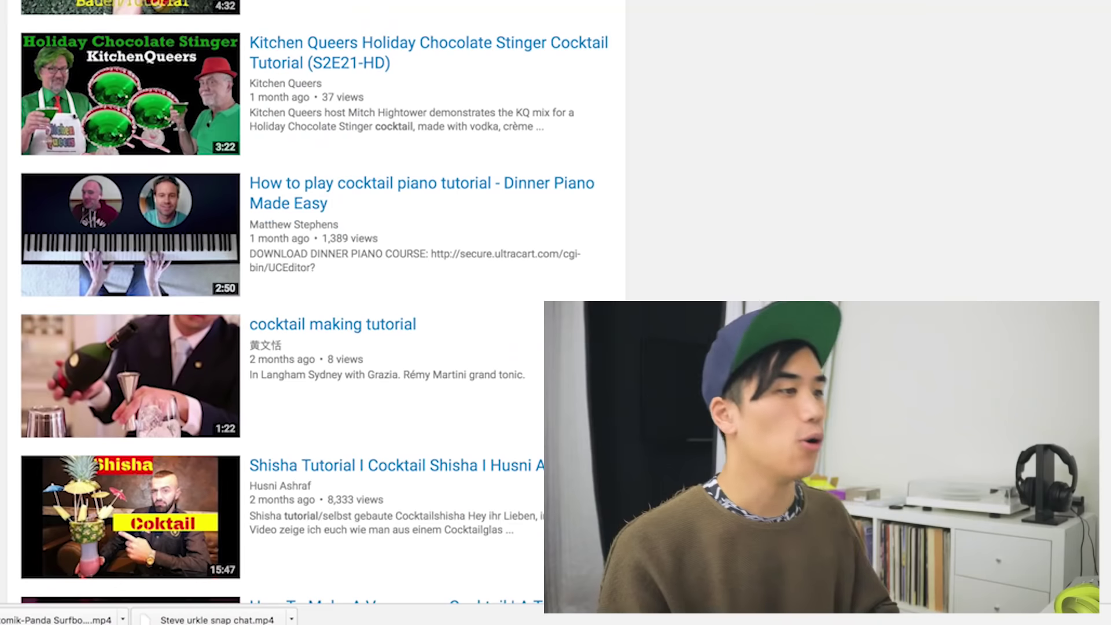
scroll(456, 302, down, 1)
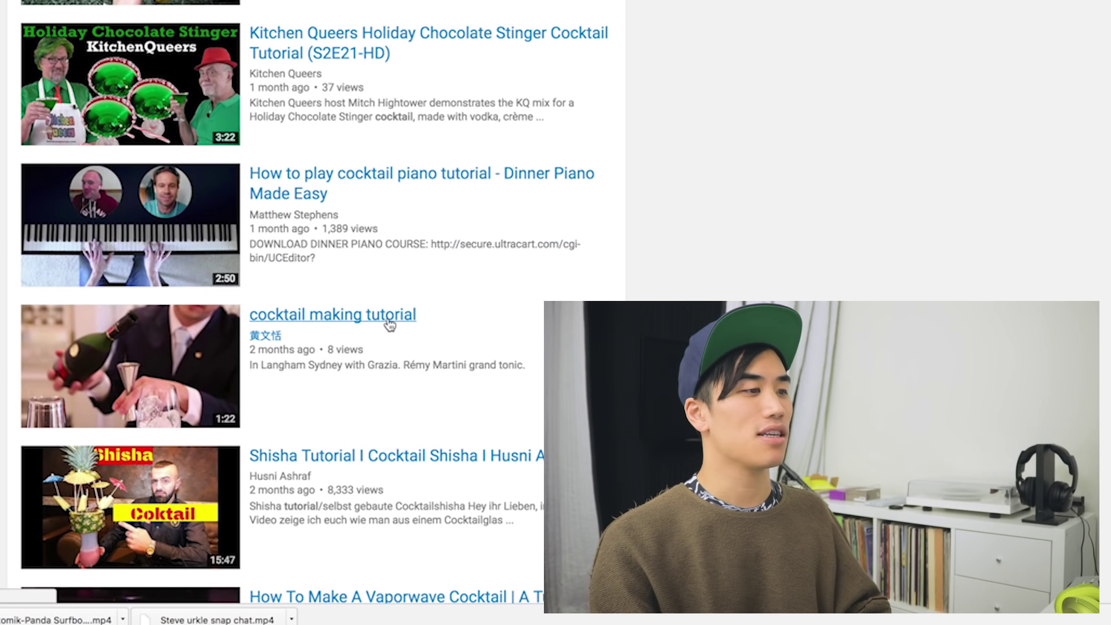
click(389, 324)
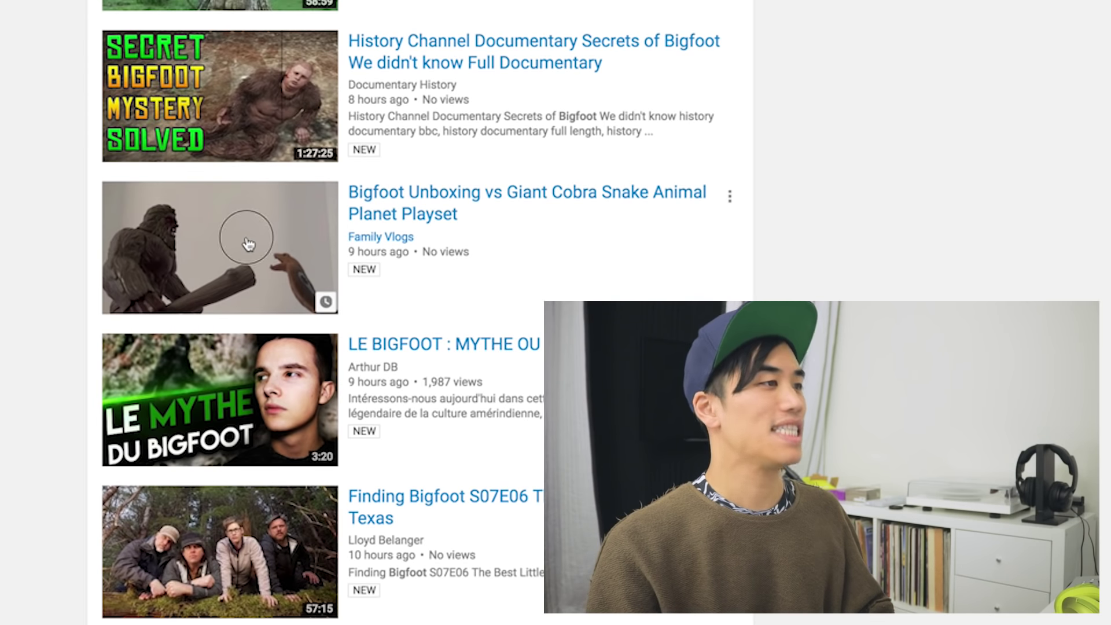
click(247, 243)
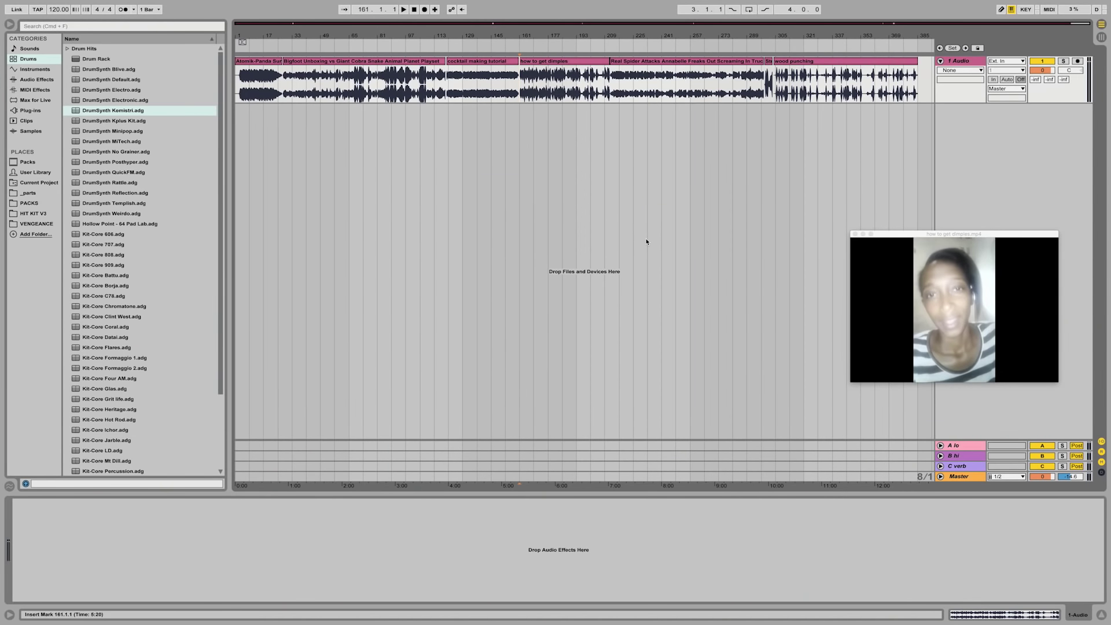
Play the Bigfoot and cocktail tutorial sections of the audio track to audition them
click(646, 242)
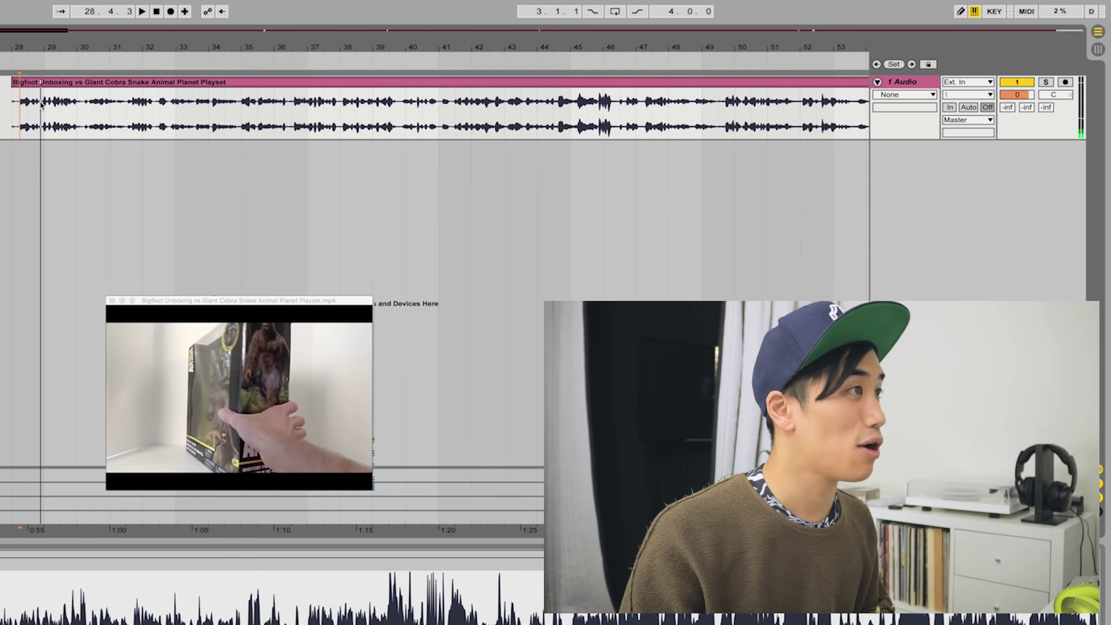
key(space)
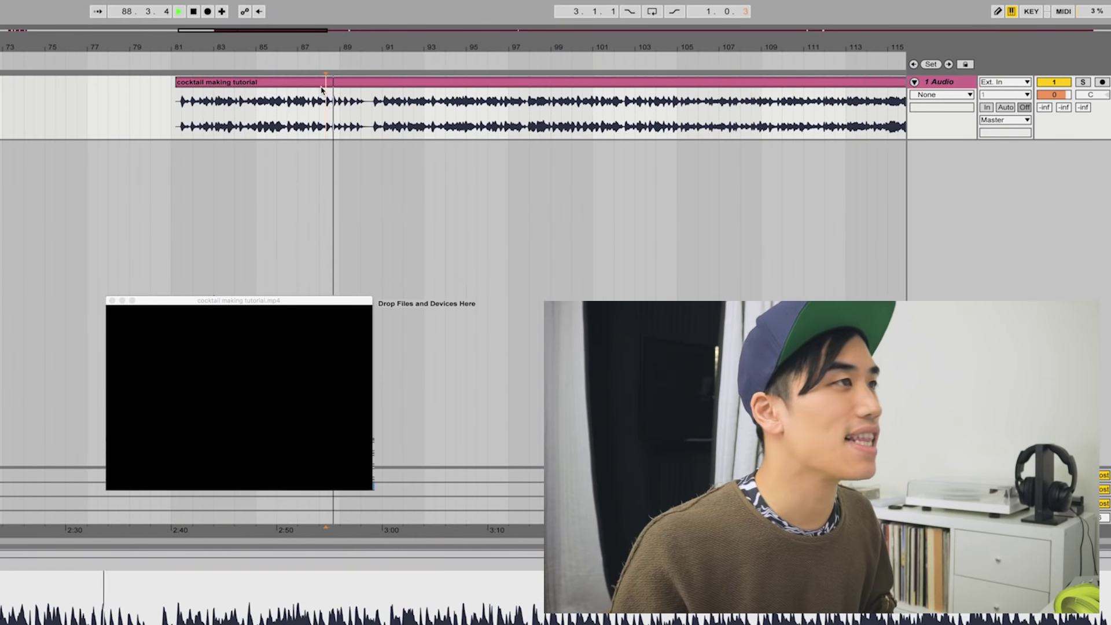
click(372, 109)
key(space)
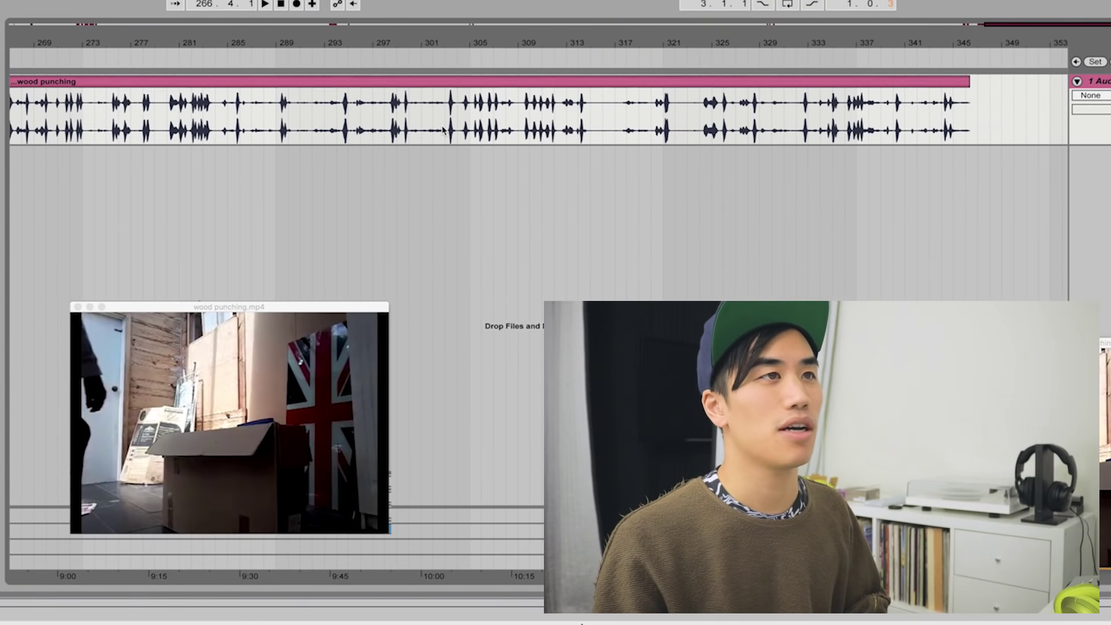
Mark a start point in the wood punching clip and play back the Steve urkle chop
scroll(444, 130, left, 5)
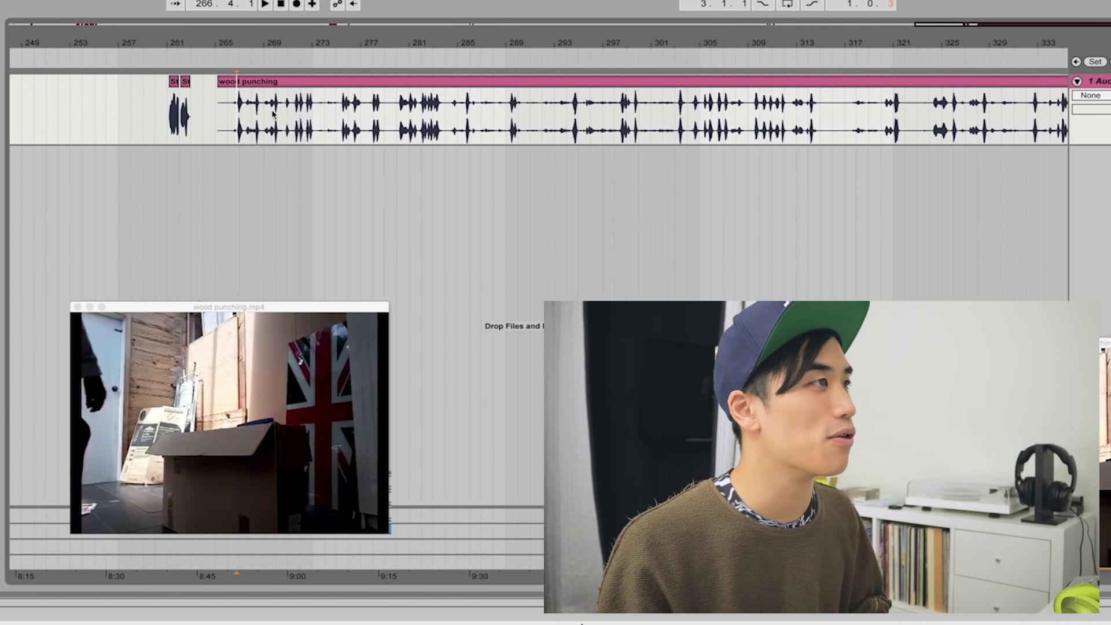
click(259, 114)
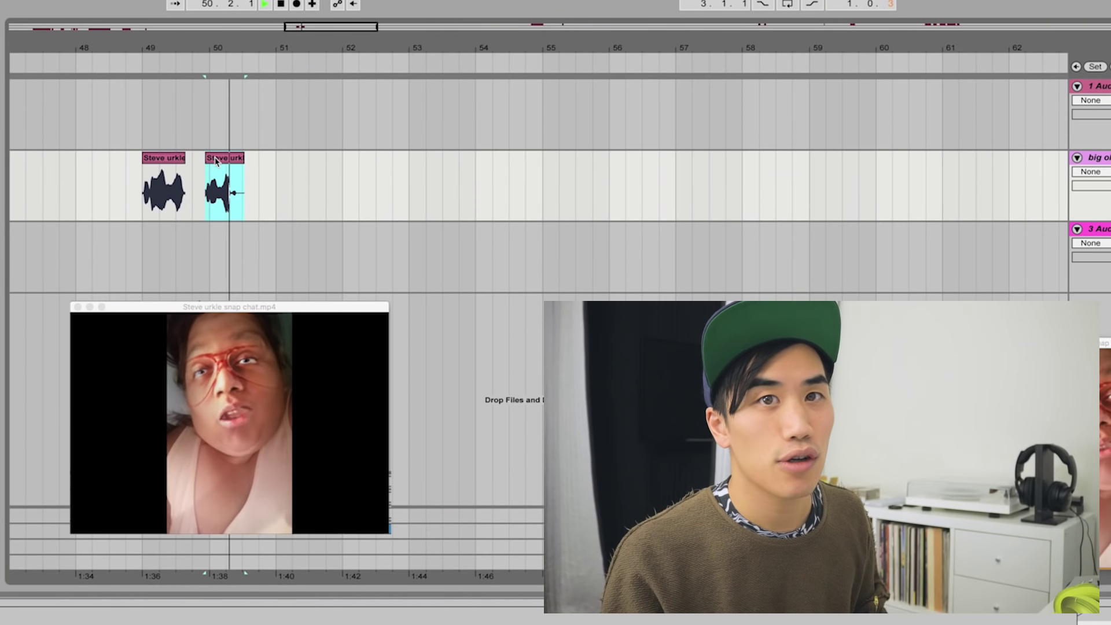
key(space)
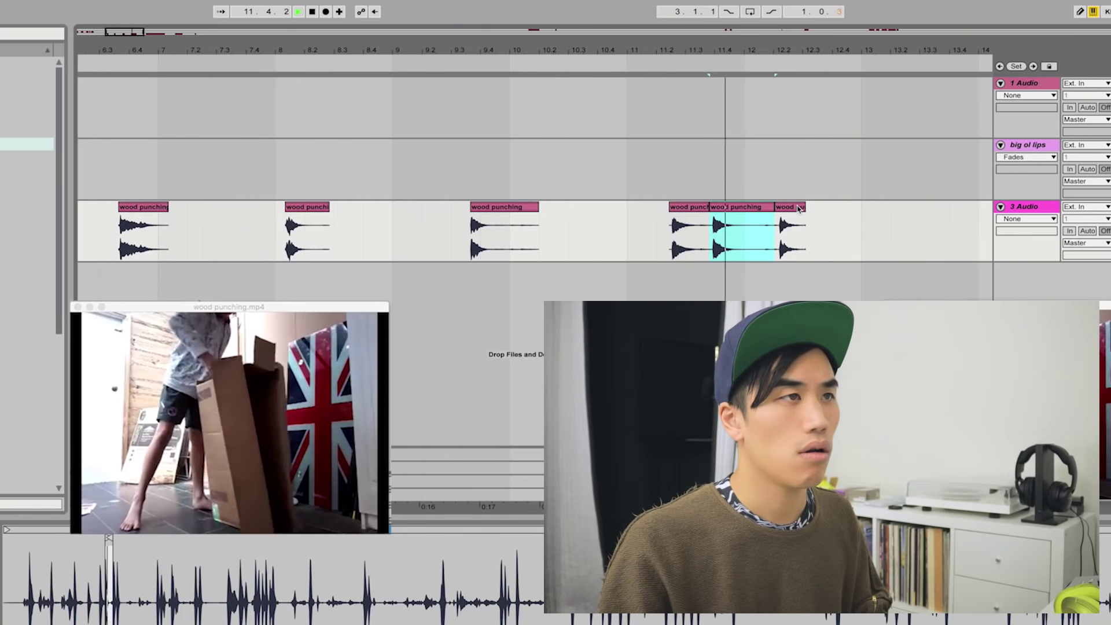
Remove the short trailing punch chop and insert a new audio track below the punch track
click(796, 208)
key(space)
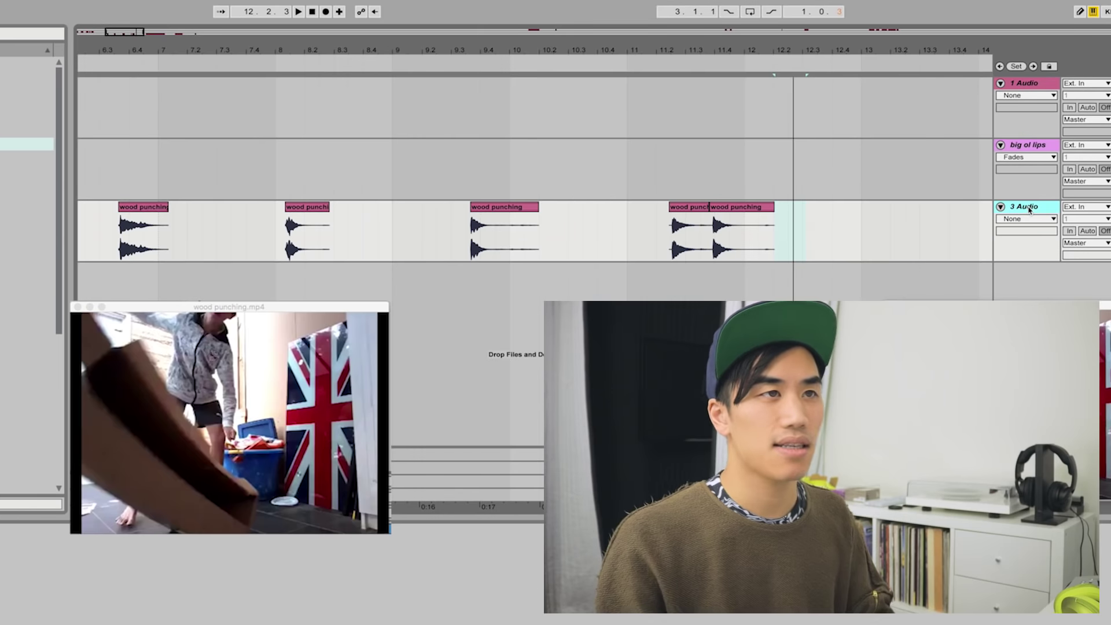
click(1027, 206)
key(super+t)
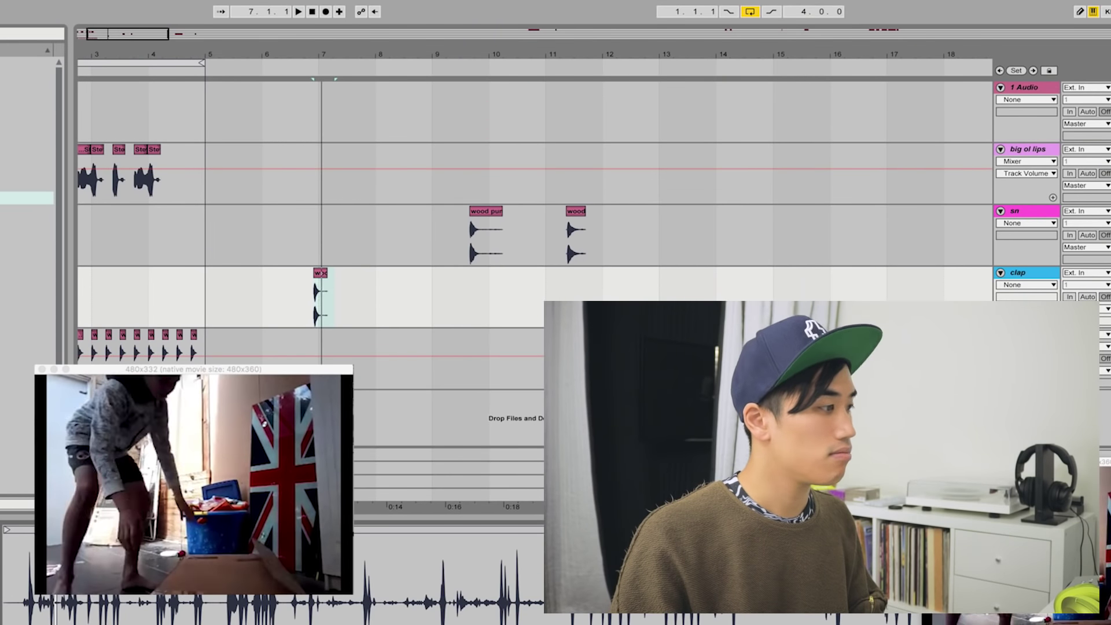
Select the first and second wood punching chops on the sn track
click(488, 226)
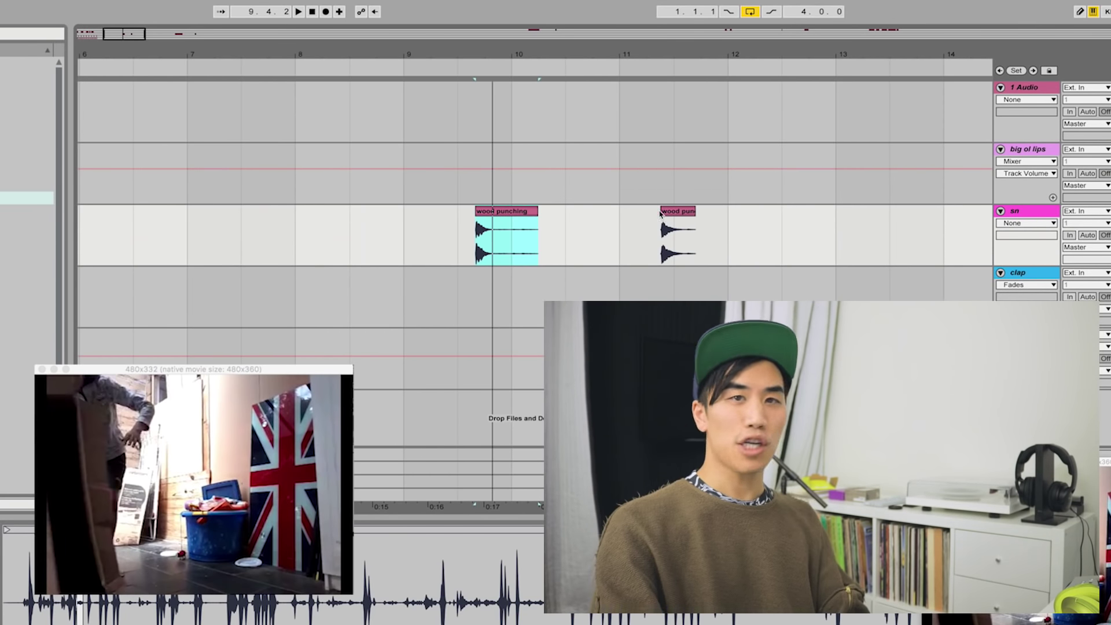
click(660, 213)
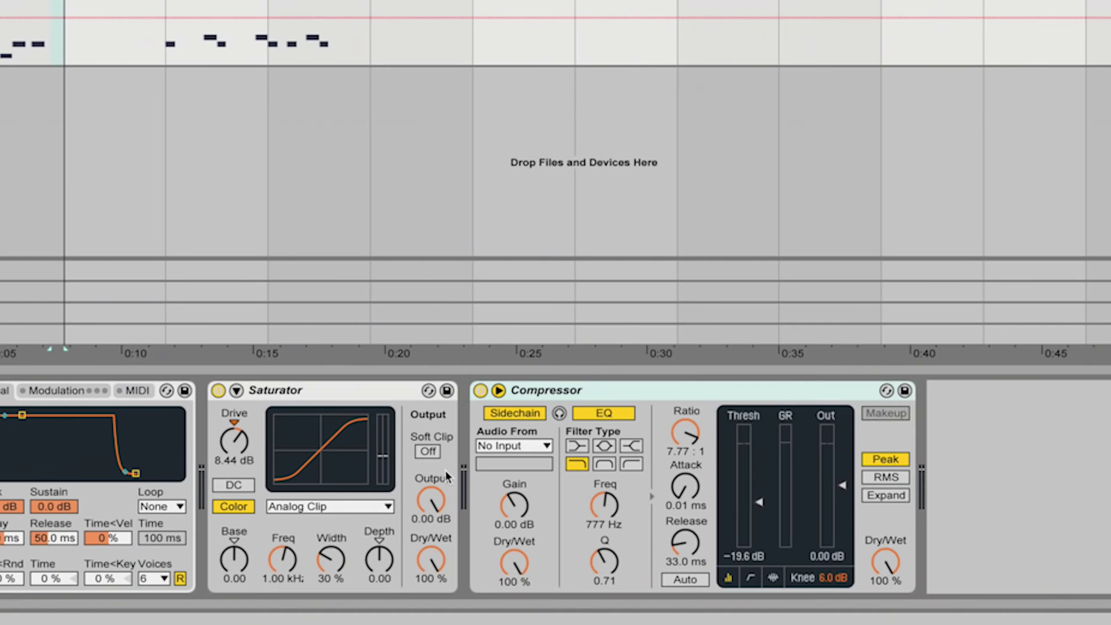
Key the Compressor's sidechain from the bass track and add a track below Steve urkle
click(514, 445)
click(509, 341)
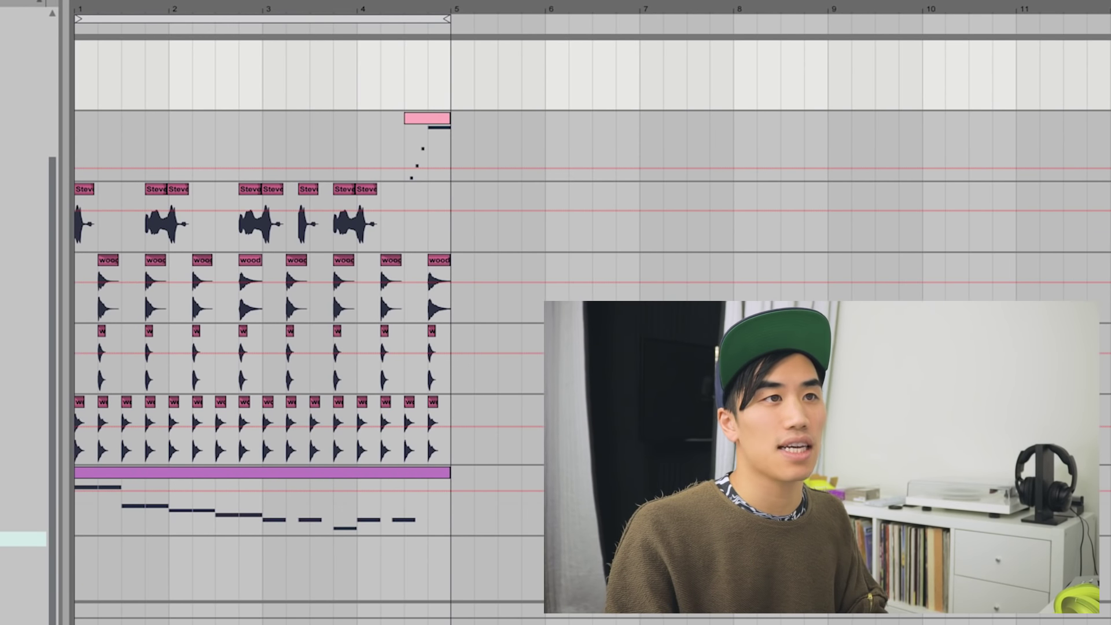
key(Down)
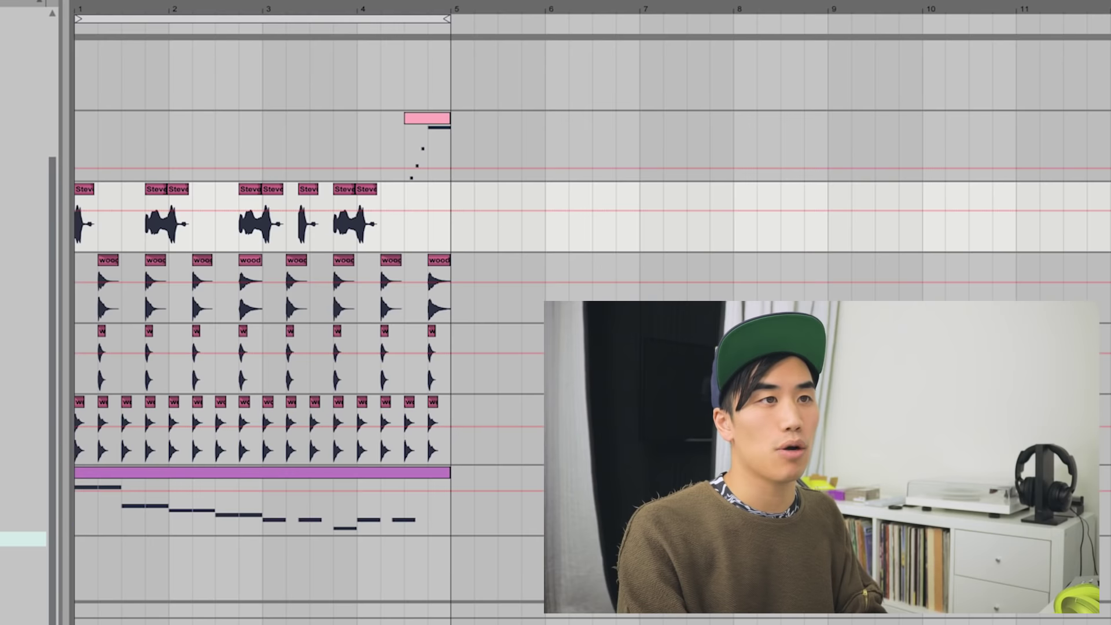